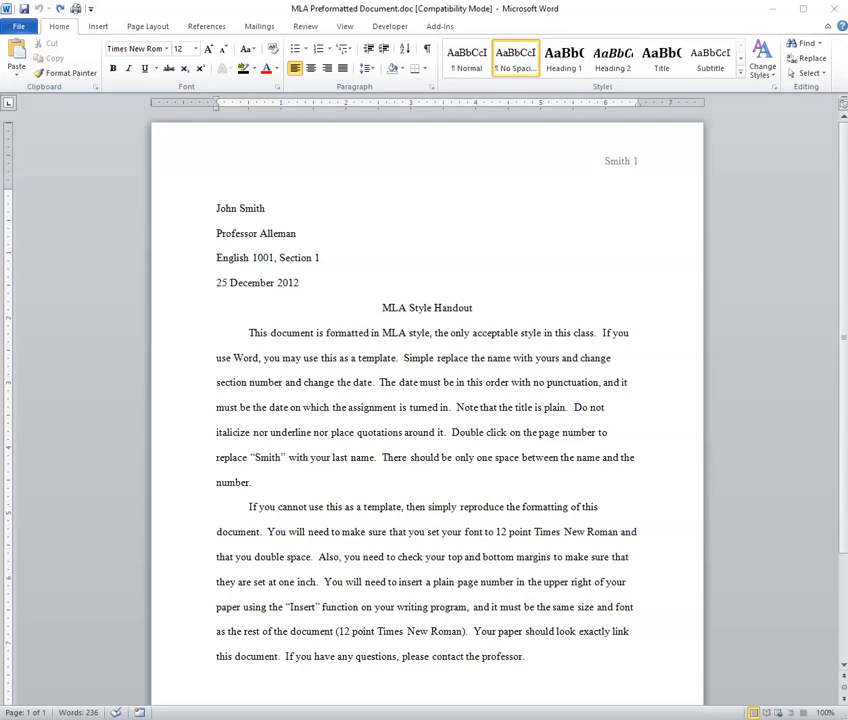
Step: Look over the page-number options on the Insert ribbon, then return to Home
mouse_move(363, 719)
scroll(205, 458, down, 3)
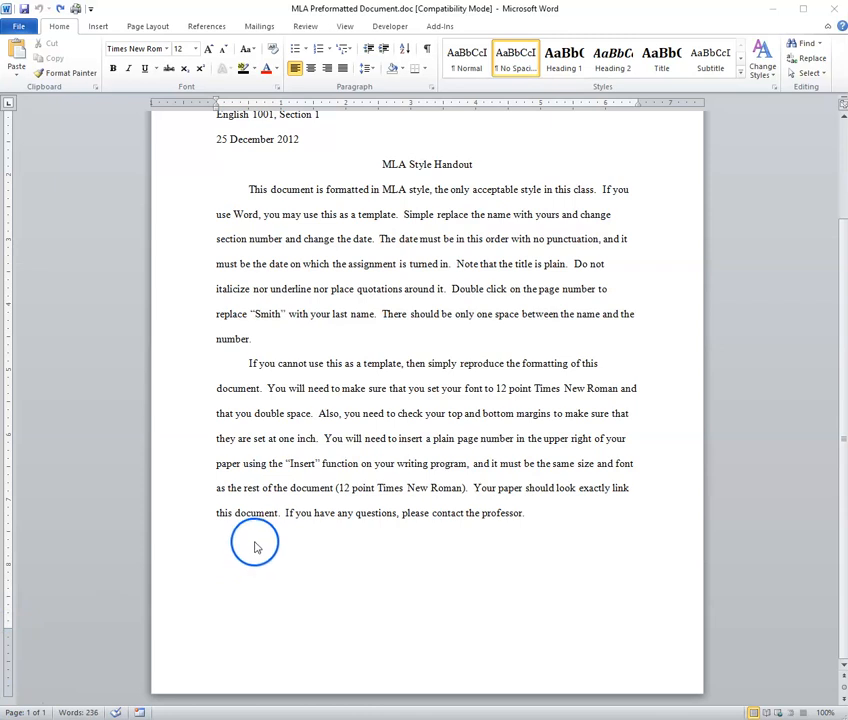
scroll(268, 541, up, 3)
click(469, 251)
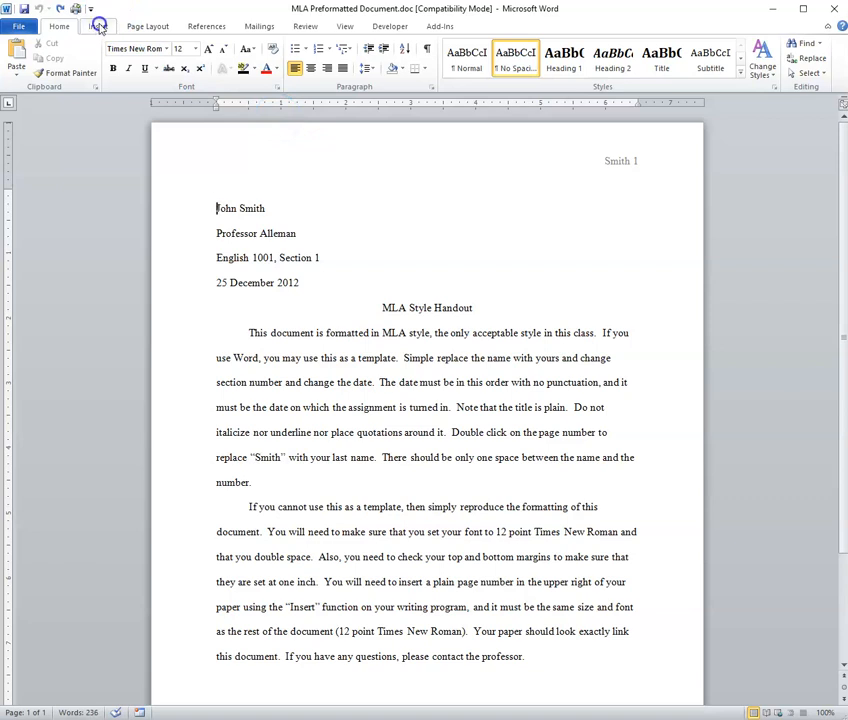
click(98, 26)
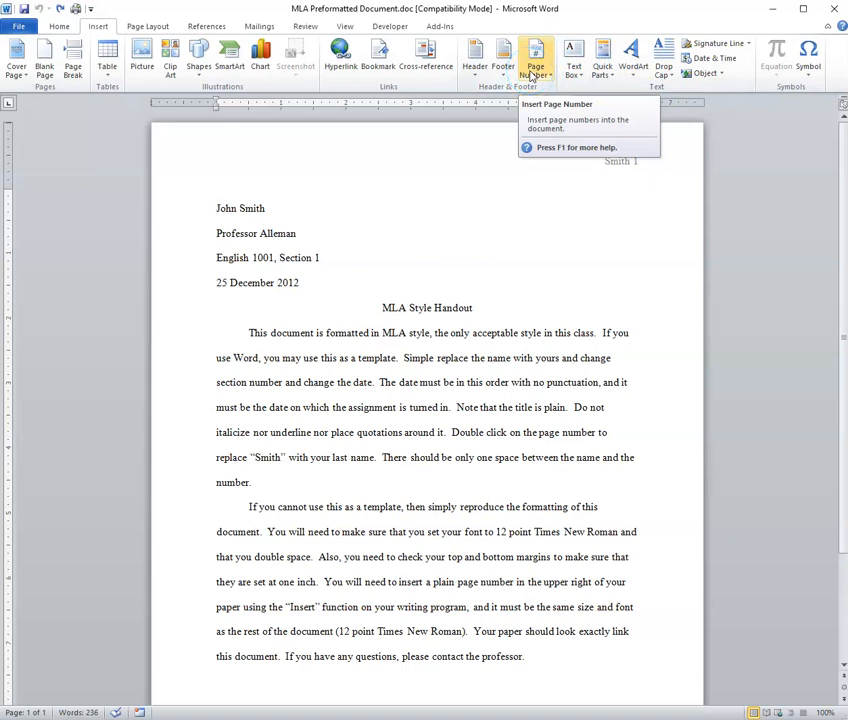
click(66, 26)
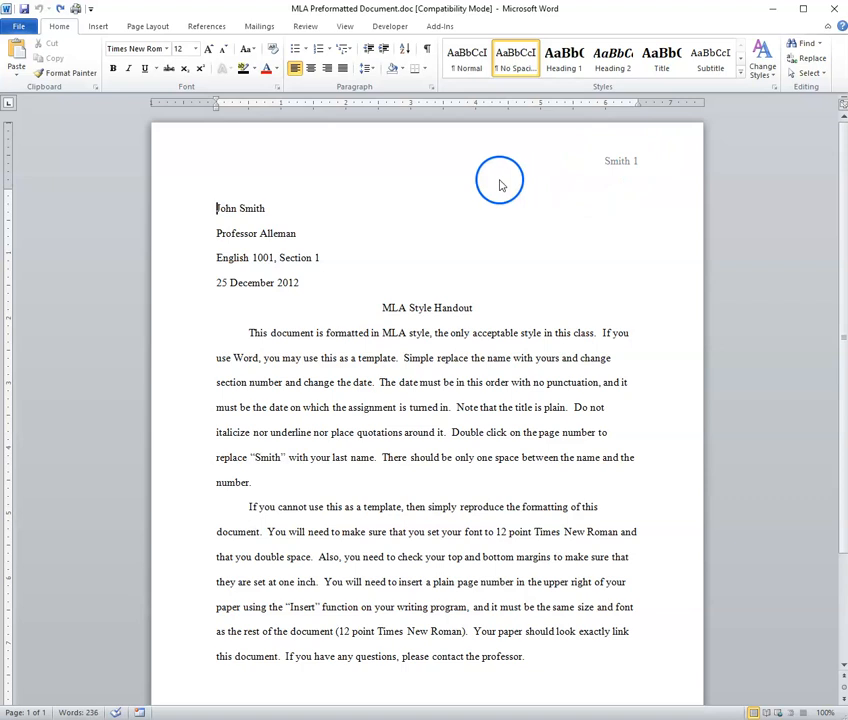
Step: Replace the surname in the page header with the new student's surname, keeping page number 1
double_click(408, 160)
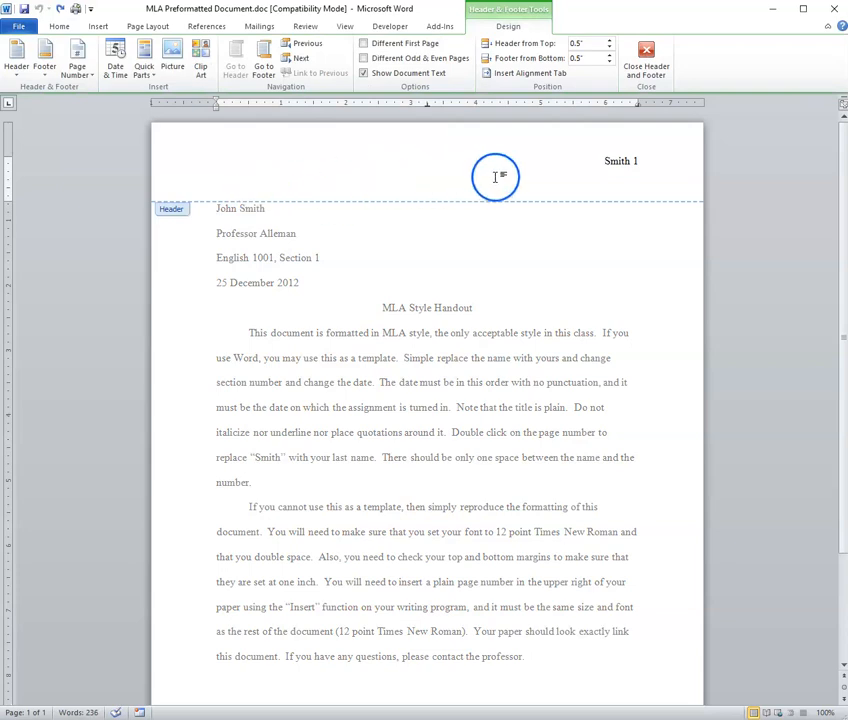
double_click(618, 164)
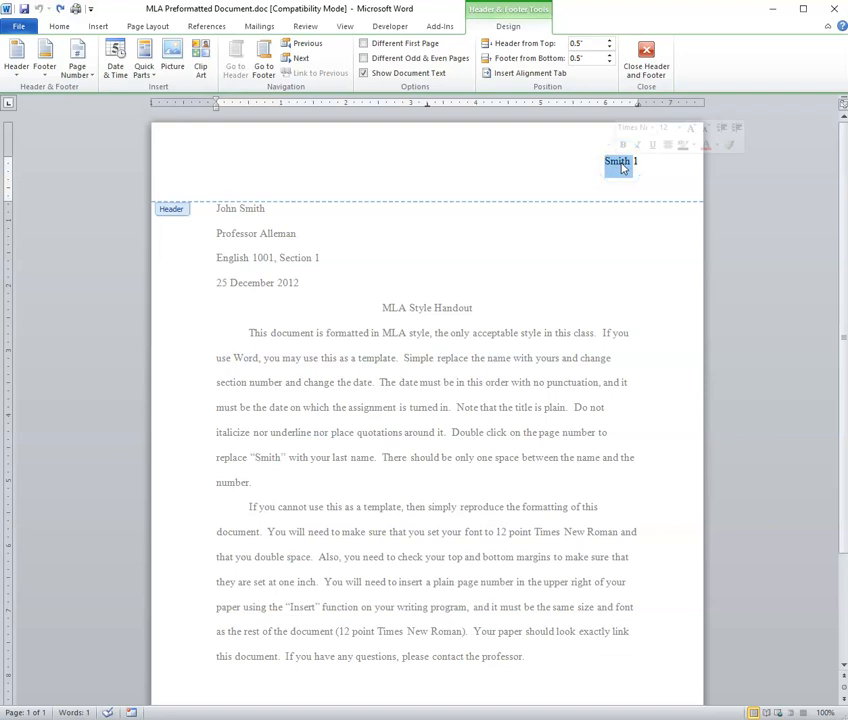
text(Jones)
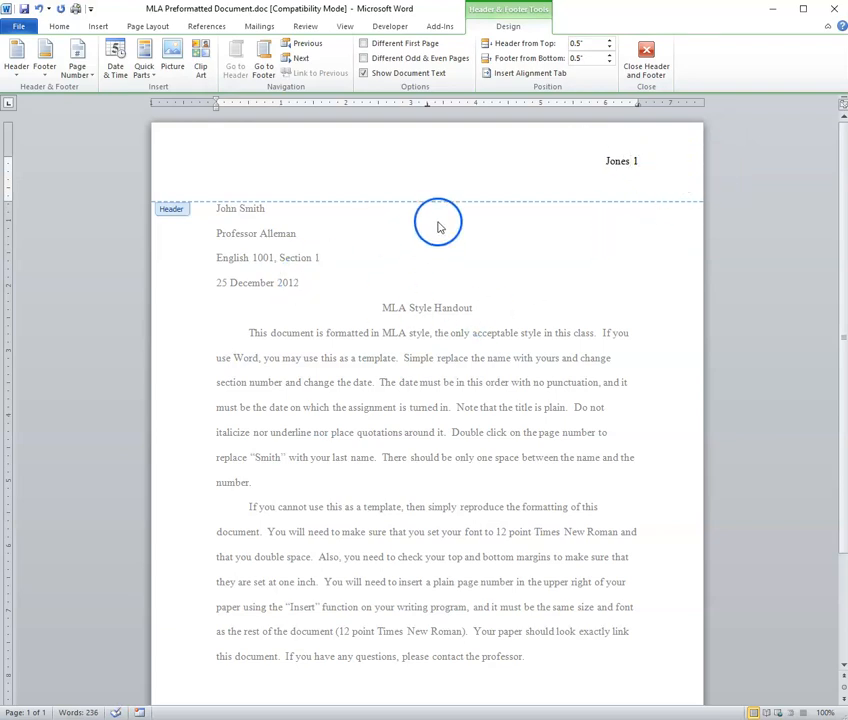
double_click(410, 265)
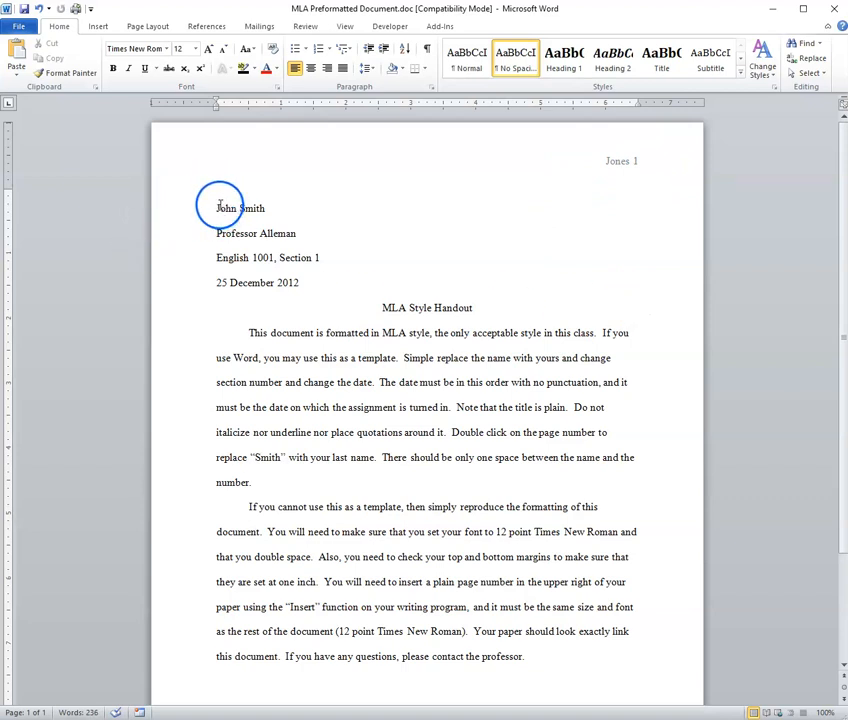
Step: Overwrite the name on the first heading line with the new student's full name
drag(216, 207, 270, 213)
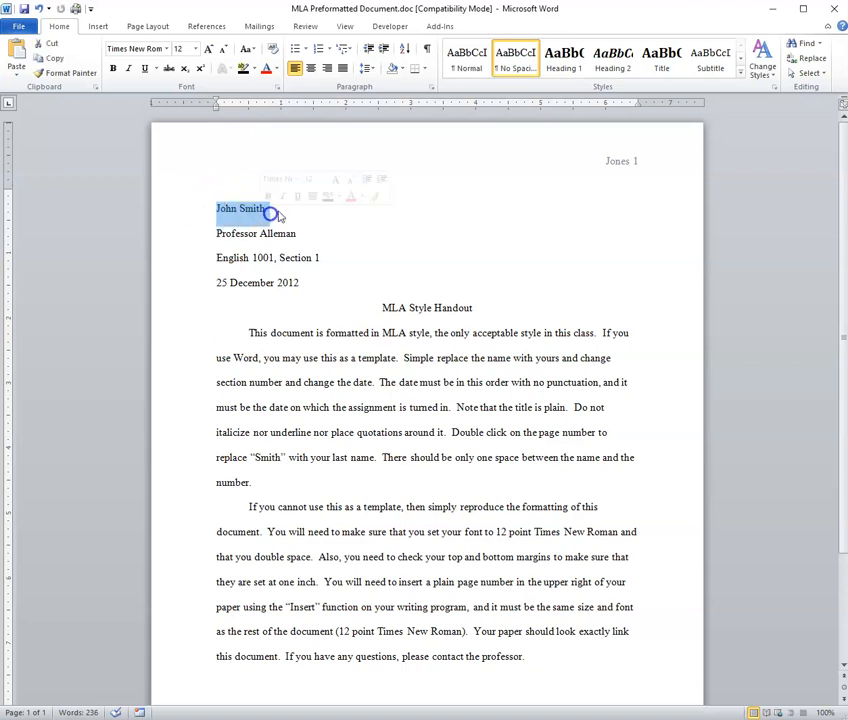
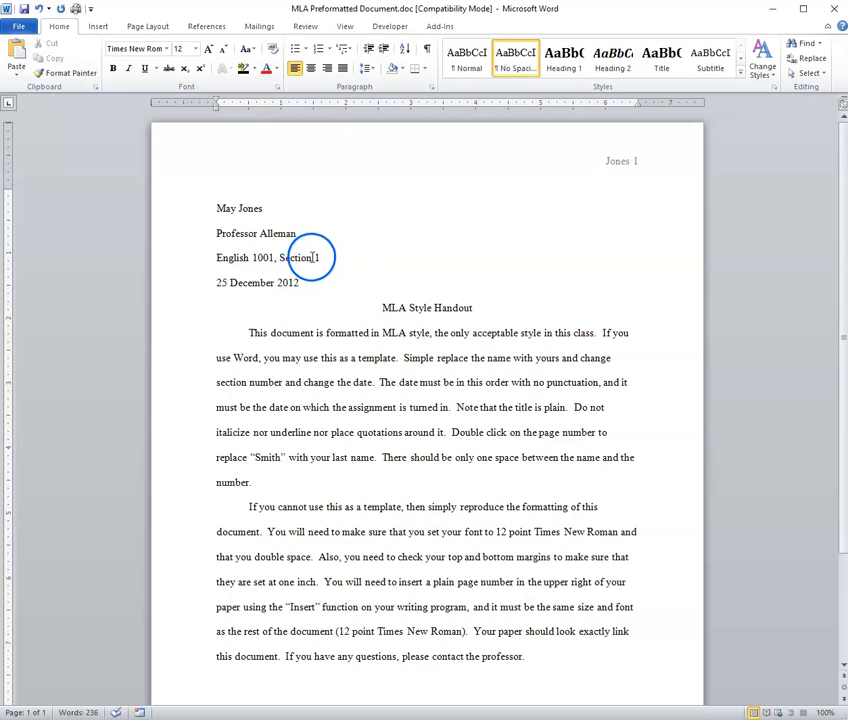
Step: Change the course line from English 1001, Section 1 to 'Philosophy 1000, Section 20'
double_click(318, 258)
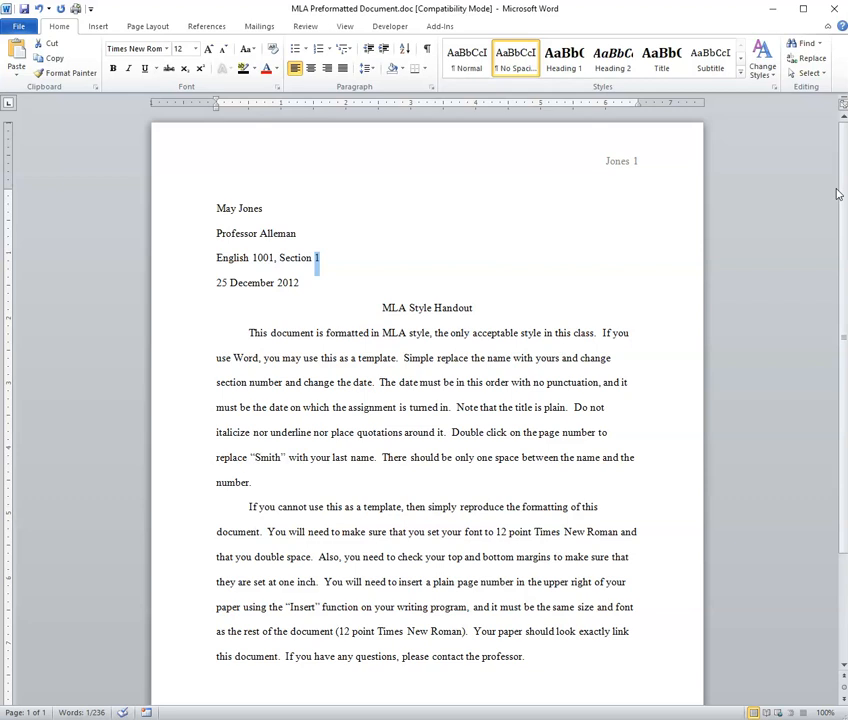
text(20)
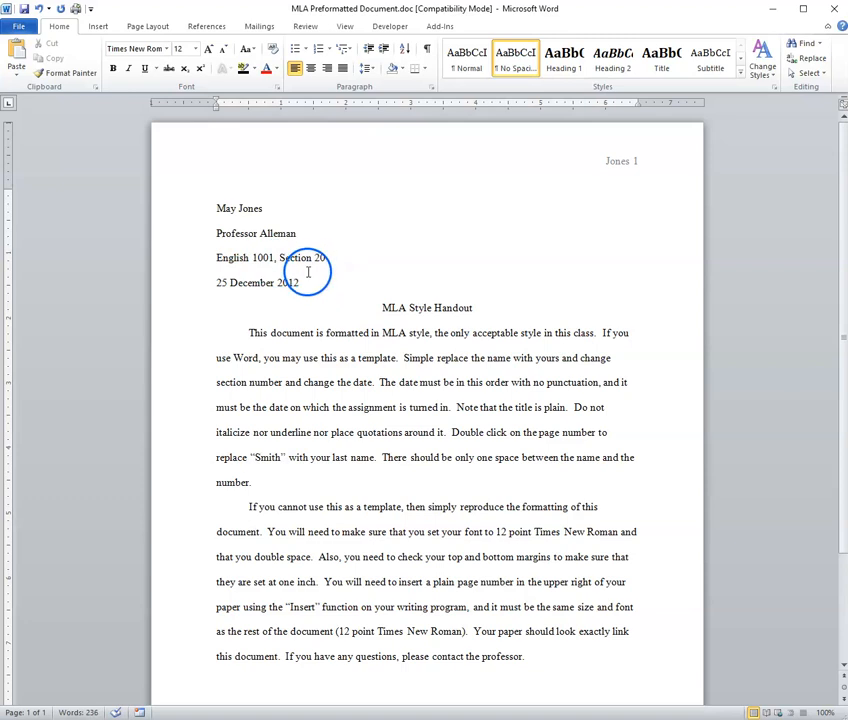
double_click(233, 257)
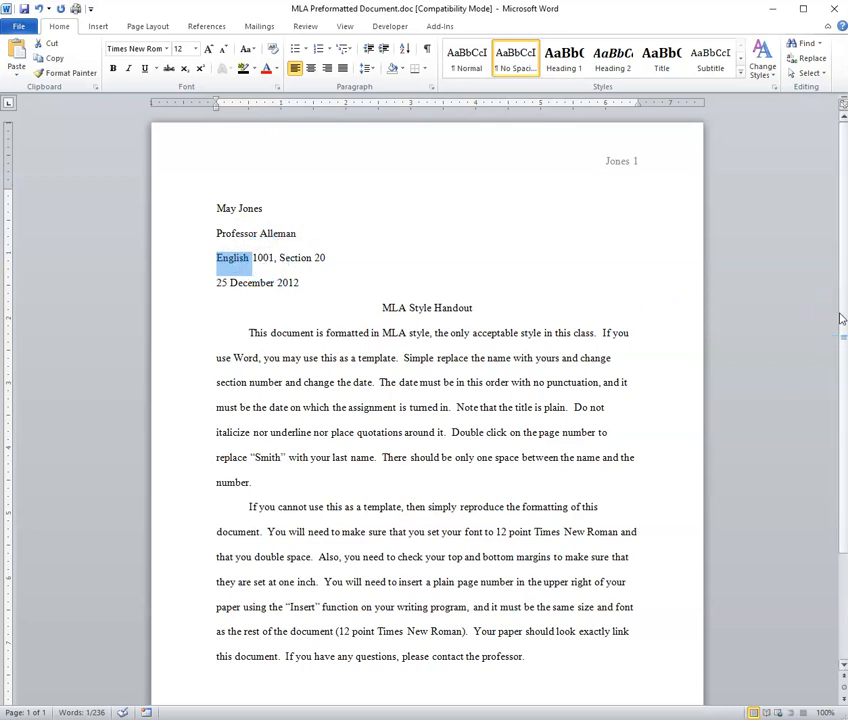
text(Philosophy)
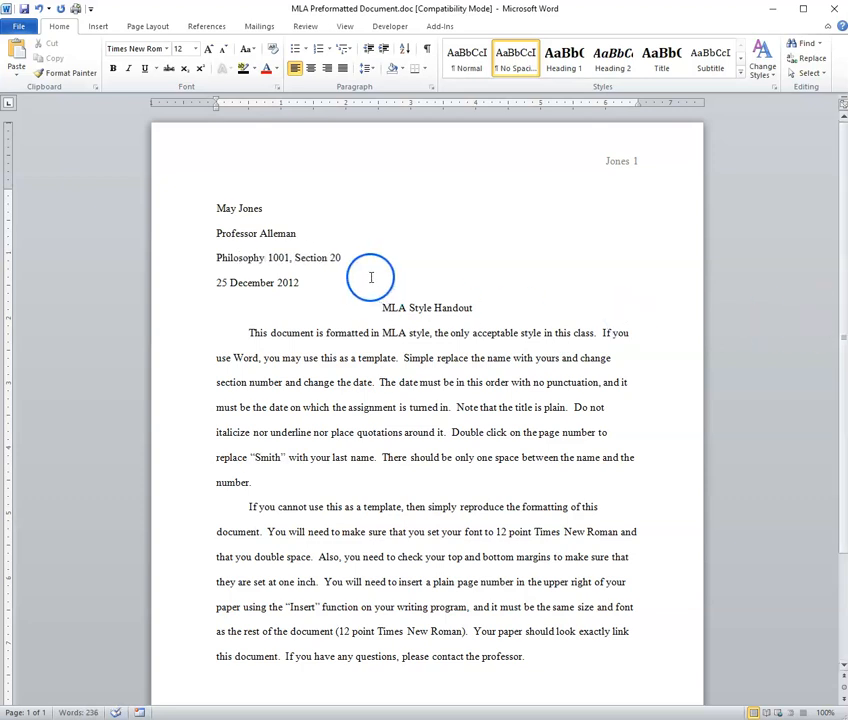
click(289, 257)
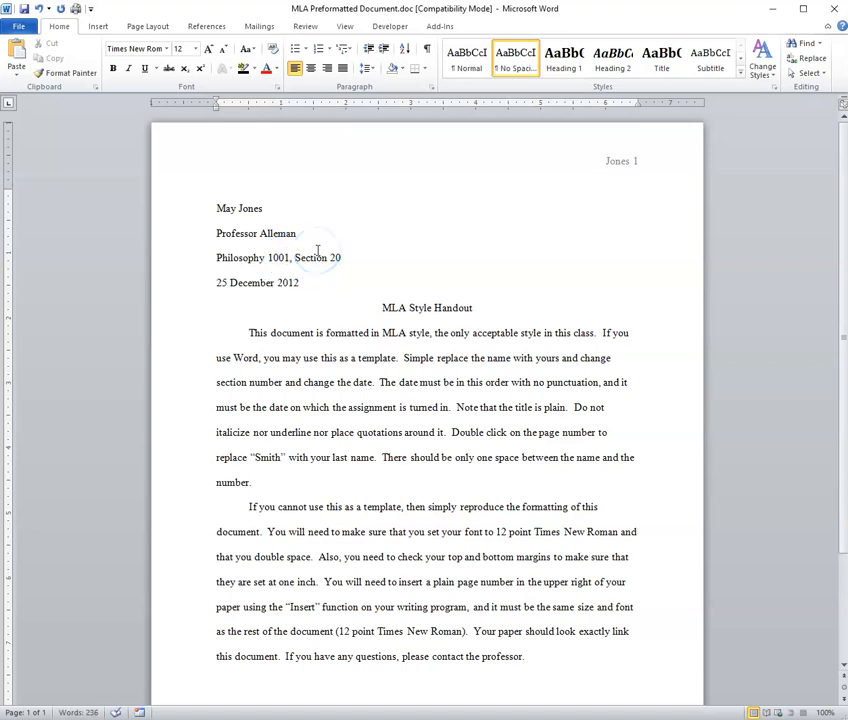
key(BackSpace)
text(0)
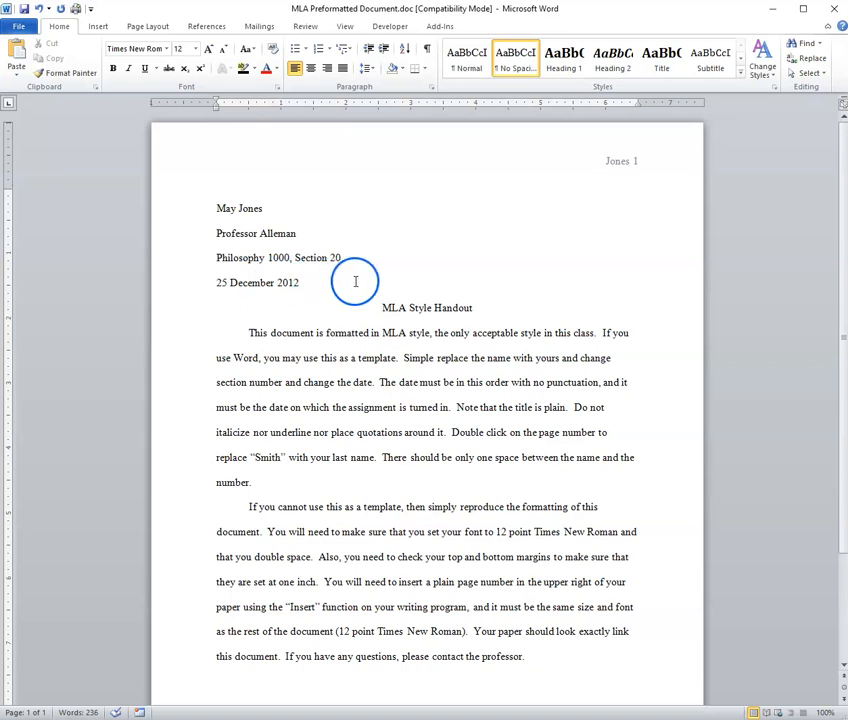
Step: Change the heading date from 25 December 2012 to 1 July 2023
click(227, 284)
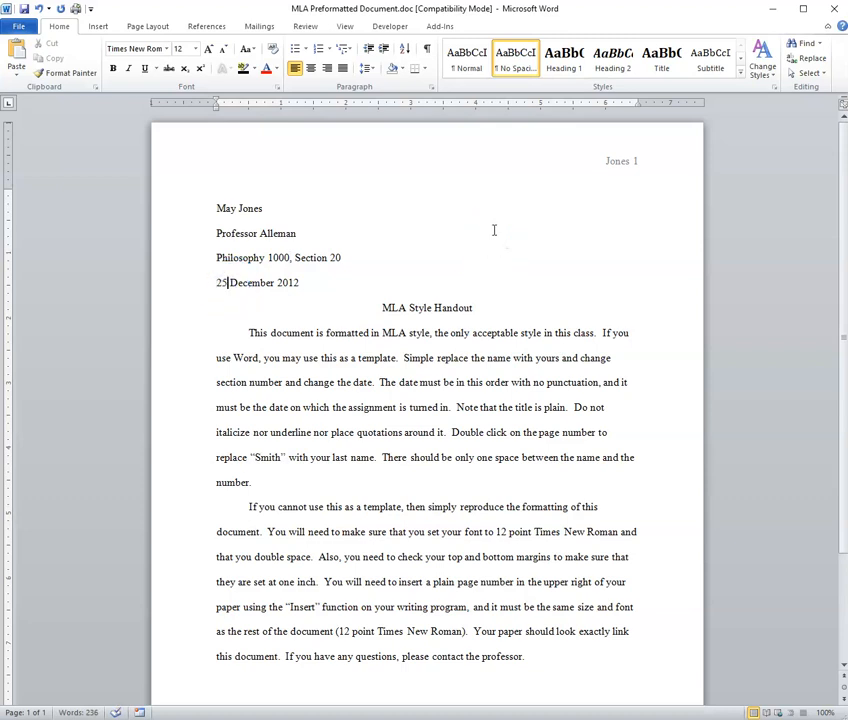
key(BackSpace)
key(BackSpace)
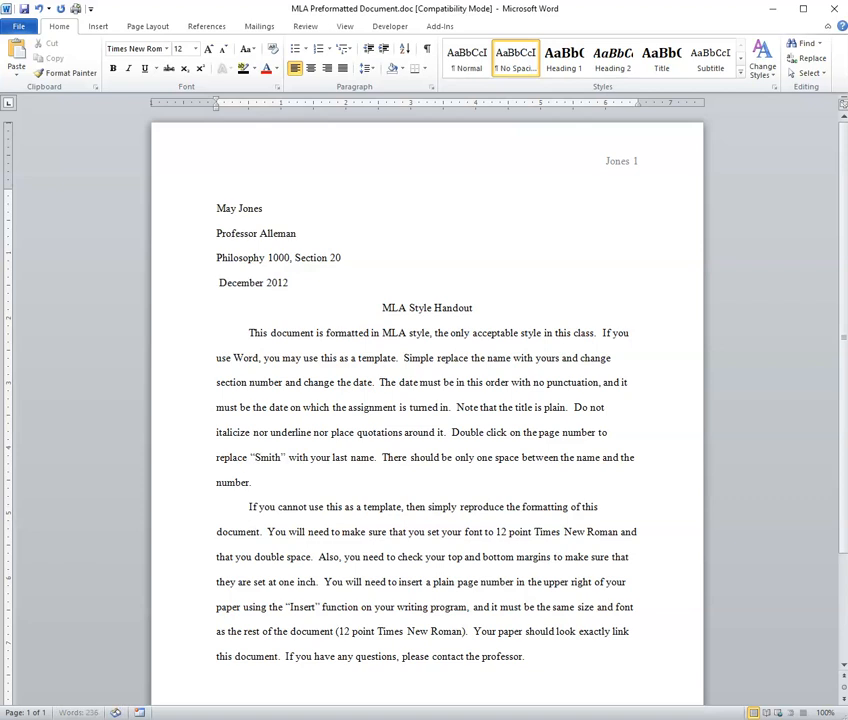
text(1)
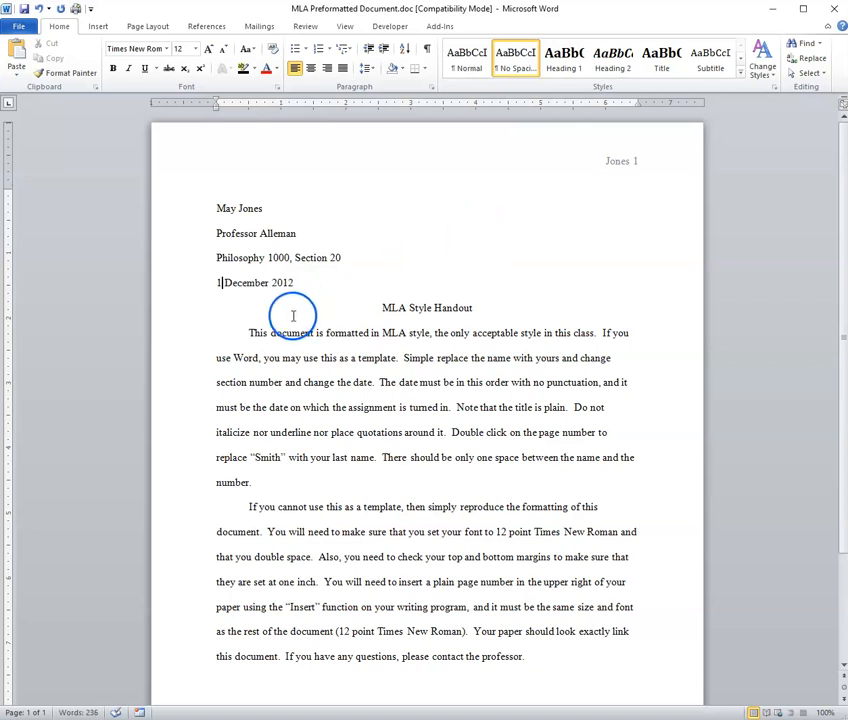
double_click(249, 285)
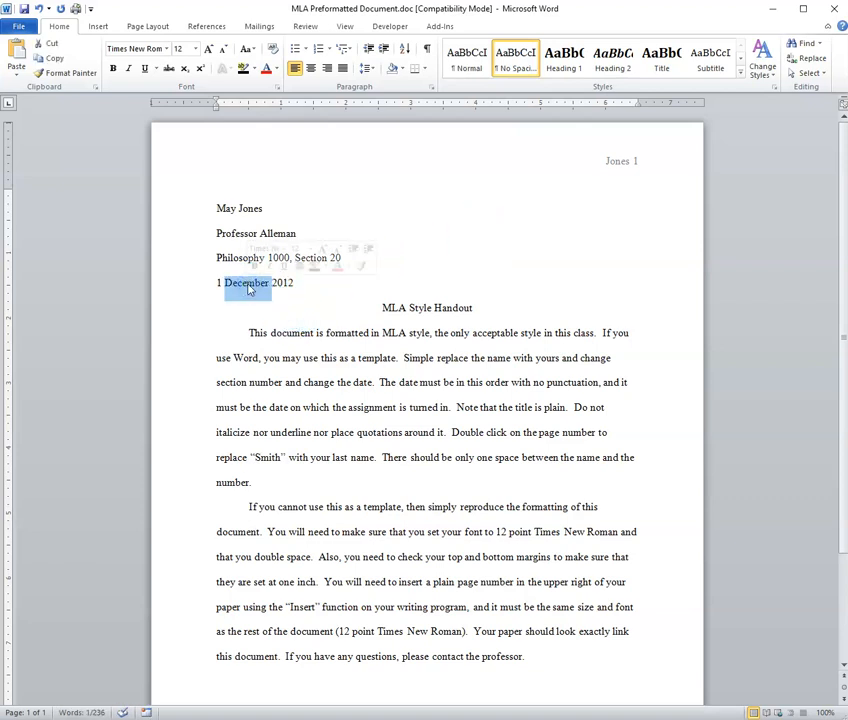
text(July)
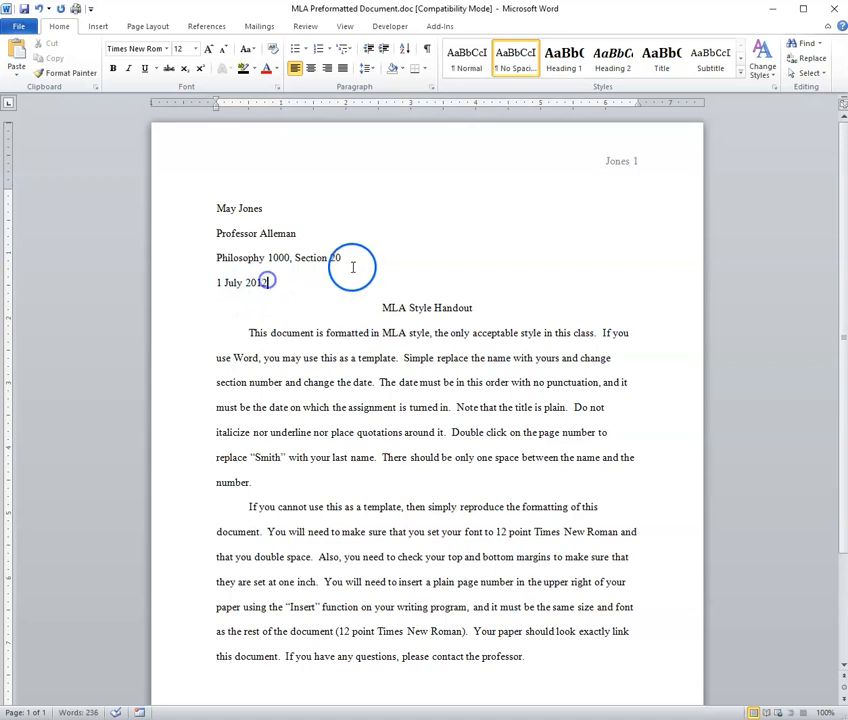
key(BackSpace)
key(BackSpace)
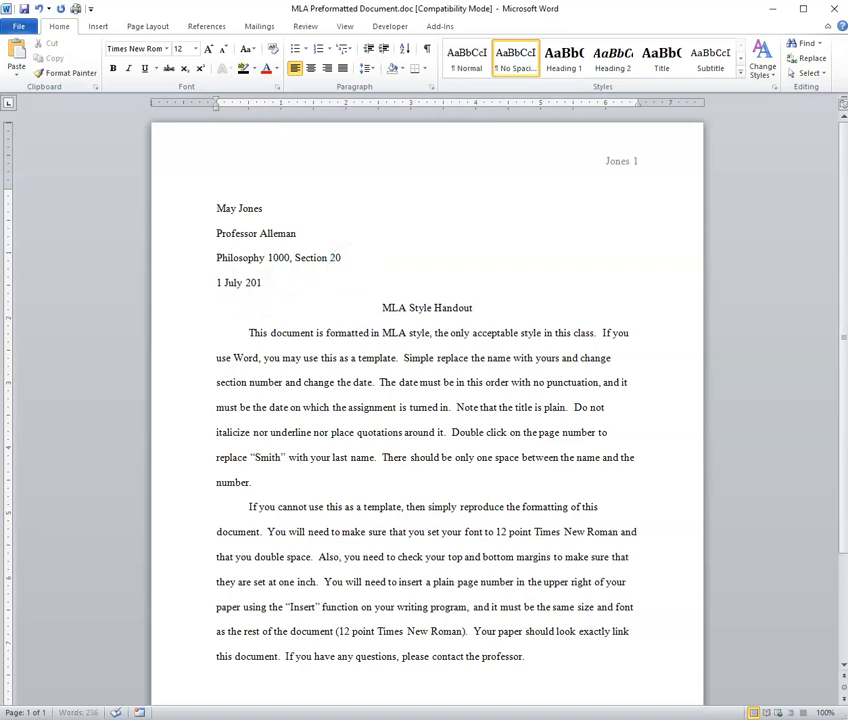
text(23)
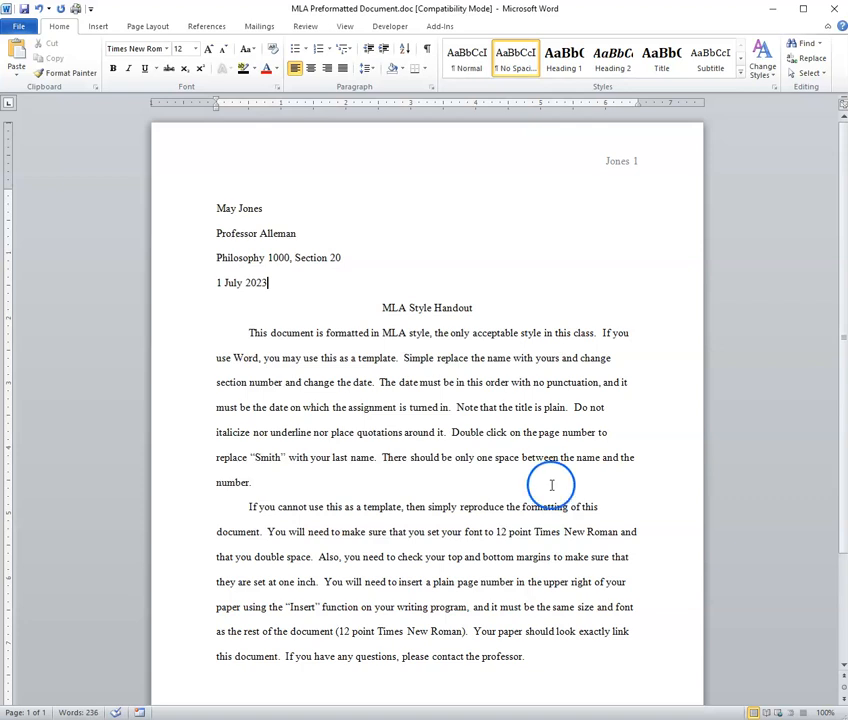
Step: Bring up Save As from the File page, then cancel it without saving
click(18, 28)
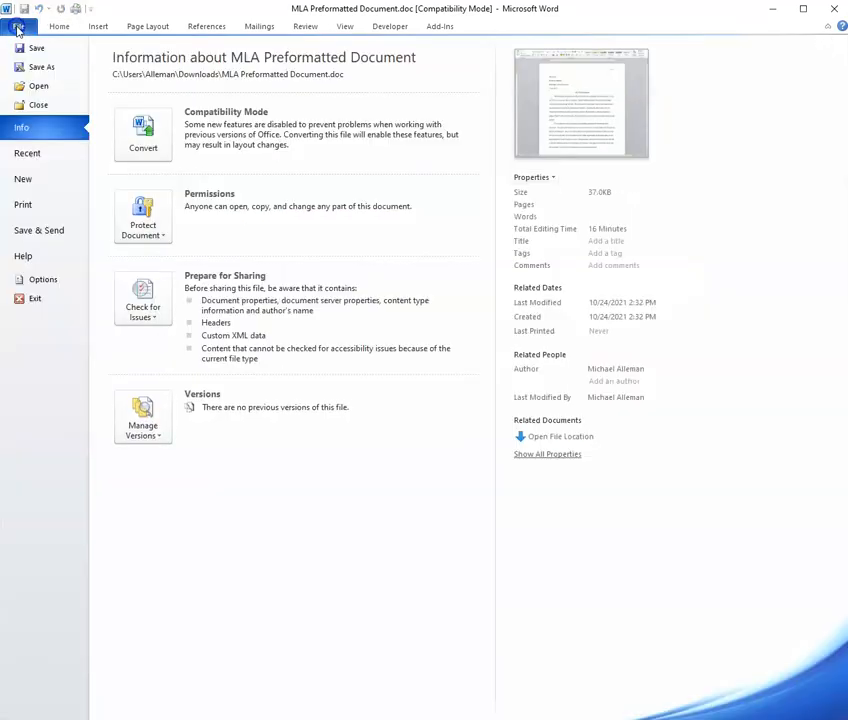
click(36, 67)
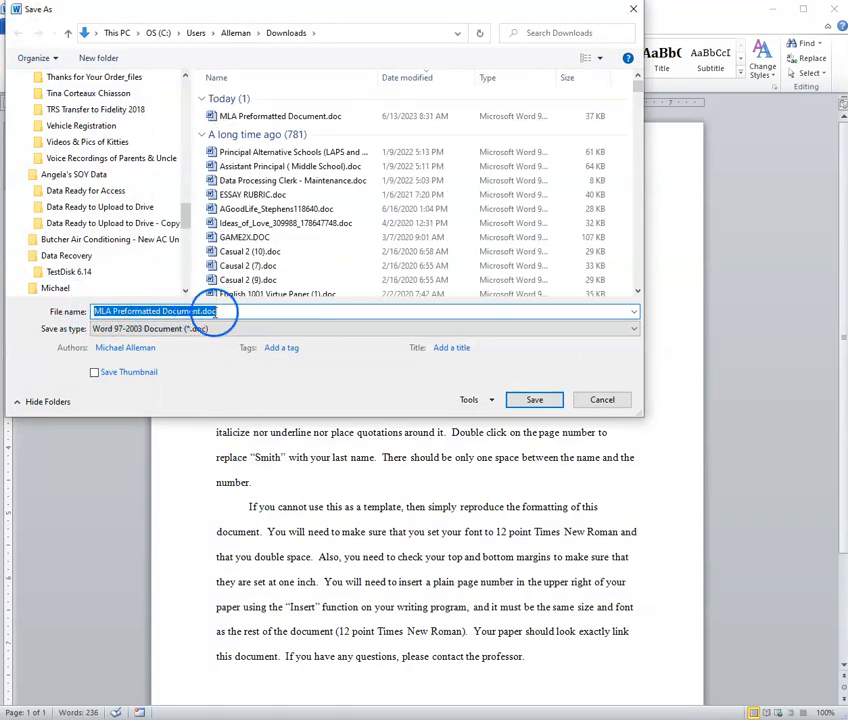
click(598, 400)
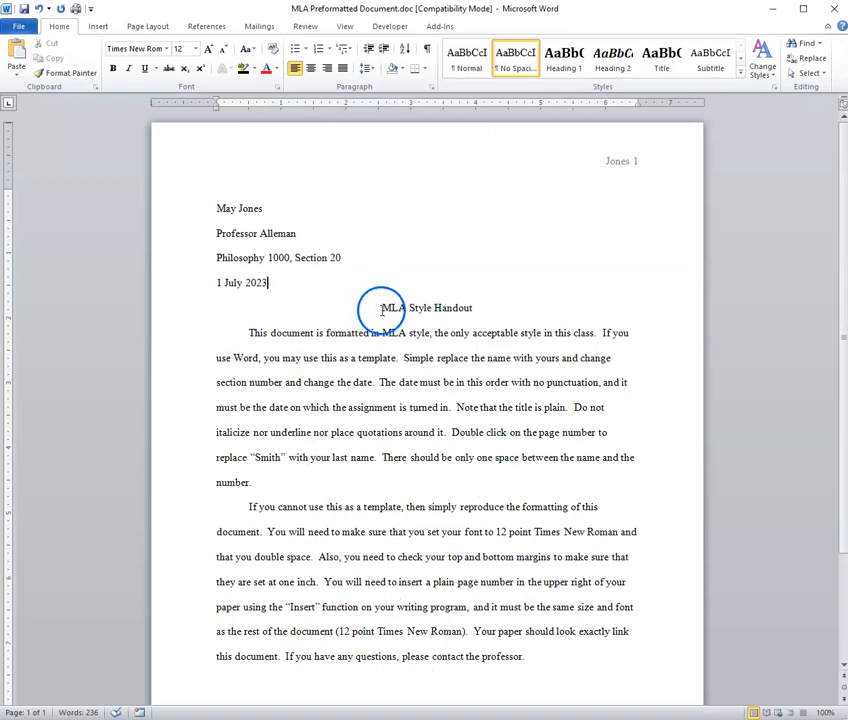
Step: Center the title line and retype 'MLA Style Handout' as 'The Perils of Lying'
drag(378, 307, 449, 305)
key(ctrl+e)
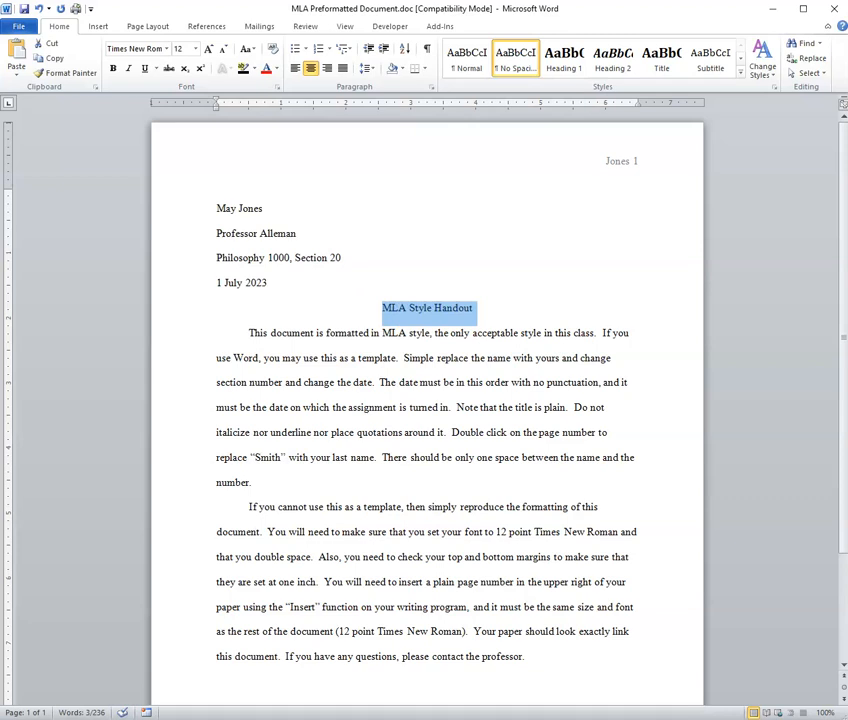
text(The Per)
text(ils of L)
text(uyis)
key(BackSpace)
key(BackSpace)
key(BackSpace)
key(BackSpace)
text(ying)
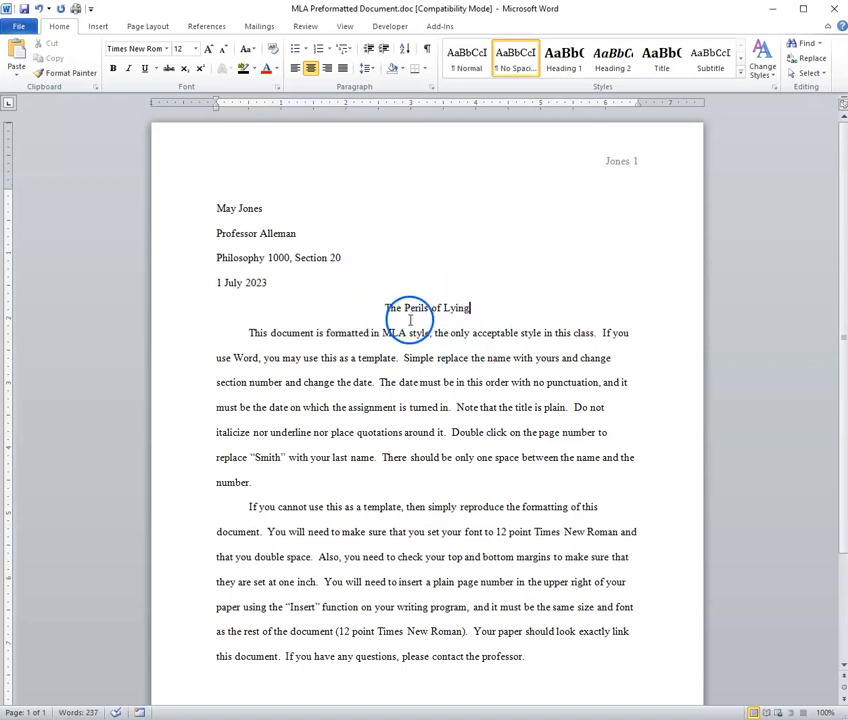
click(481, 310)
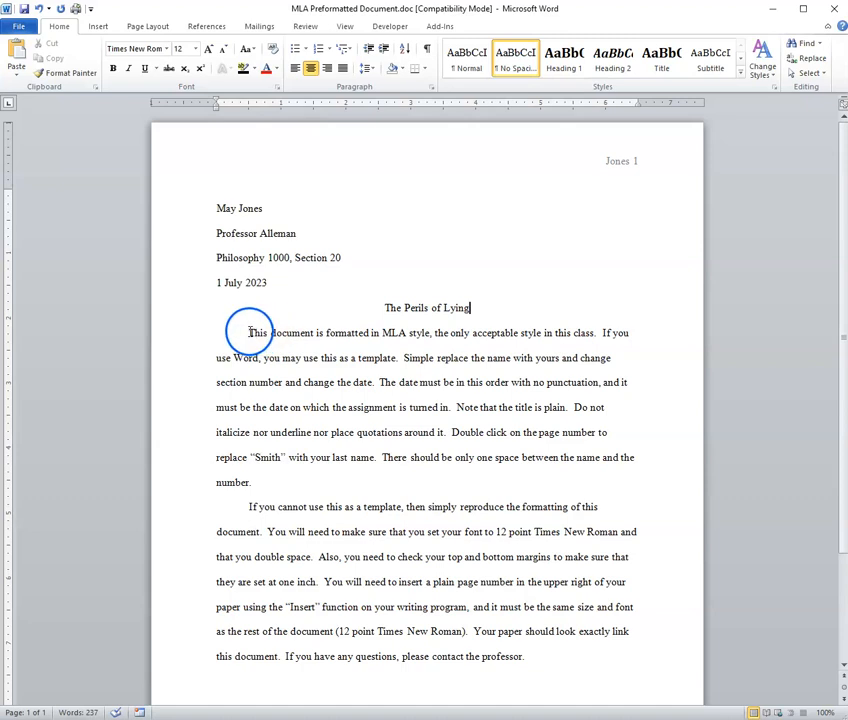
Step: Add a new empty paragraph with an indented first line after 'professor.'
click(211, 333)
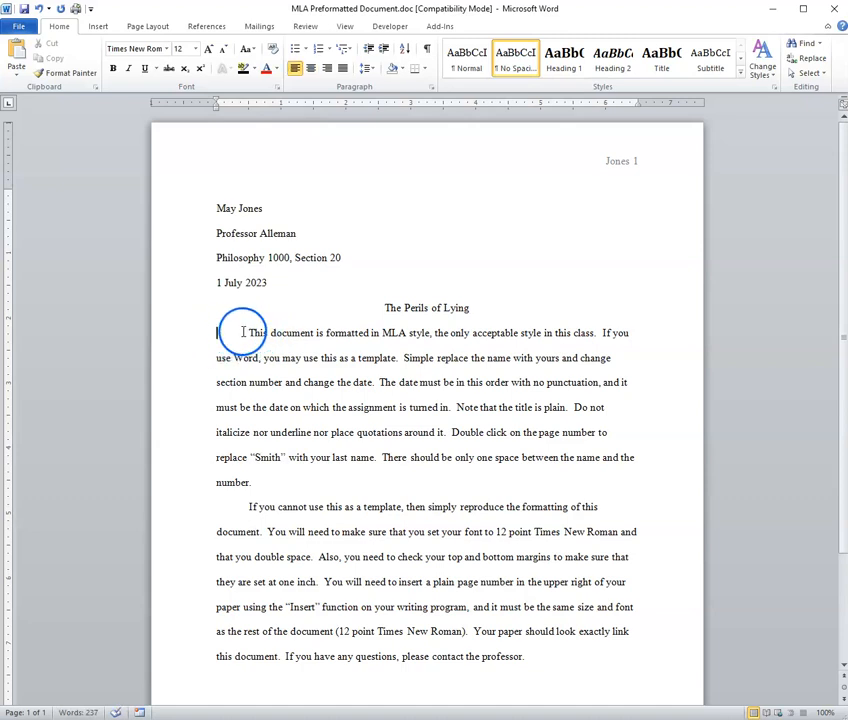
click(249, 333)
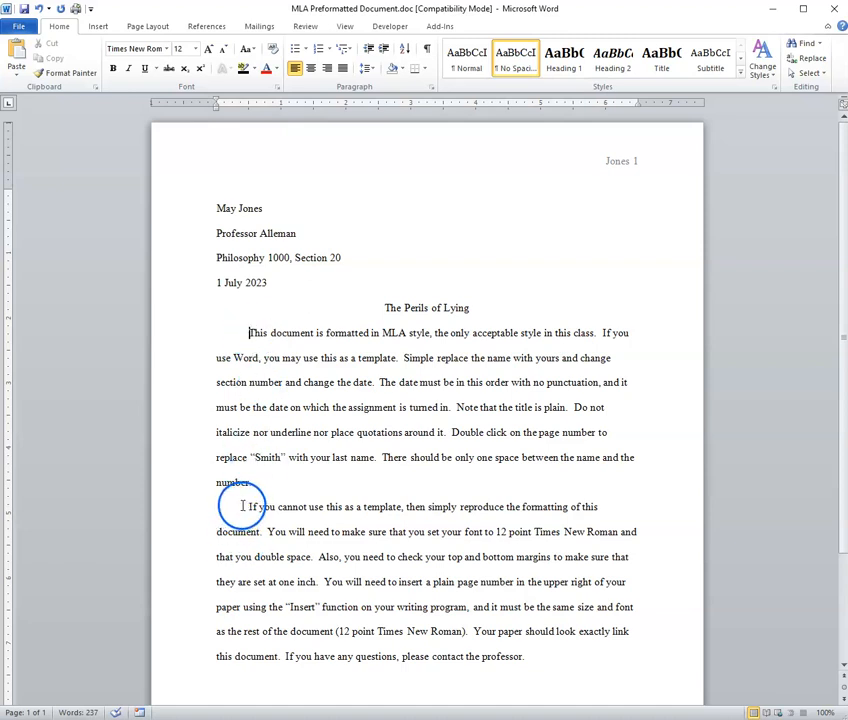
click(524, 656)
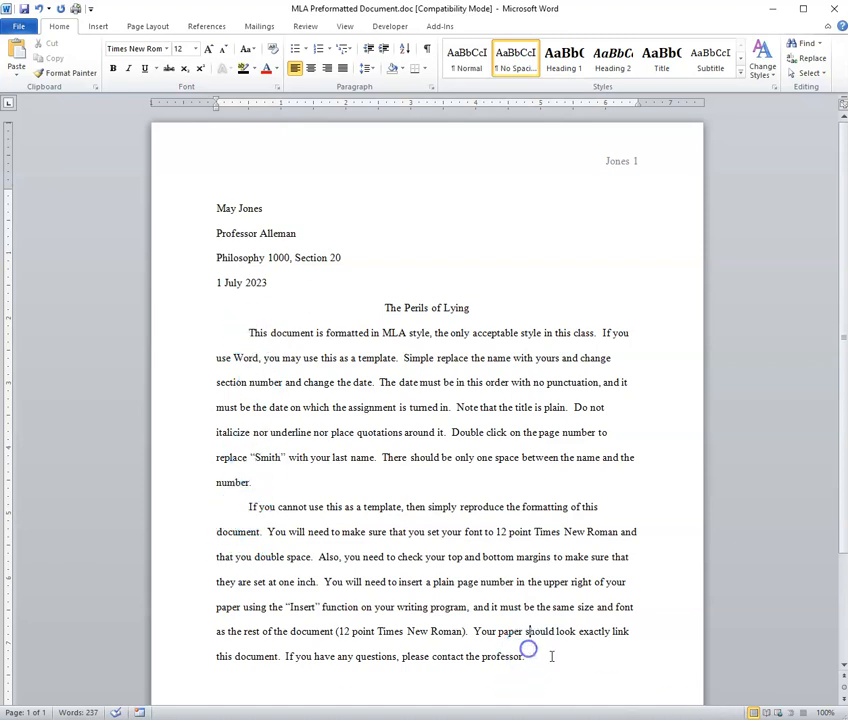
scroll(537, 543, down, 1)
scroll(537, 543, down, 1)
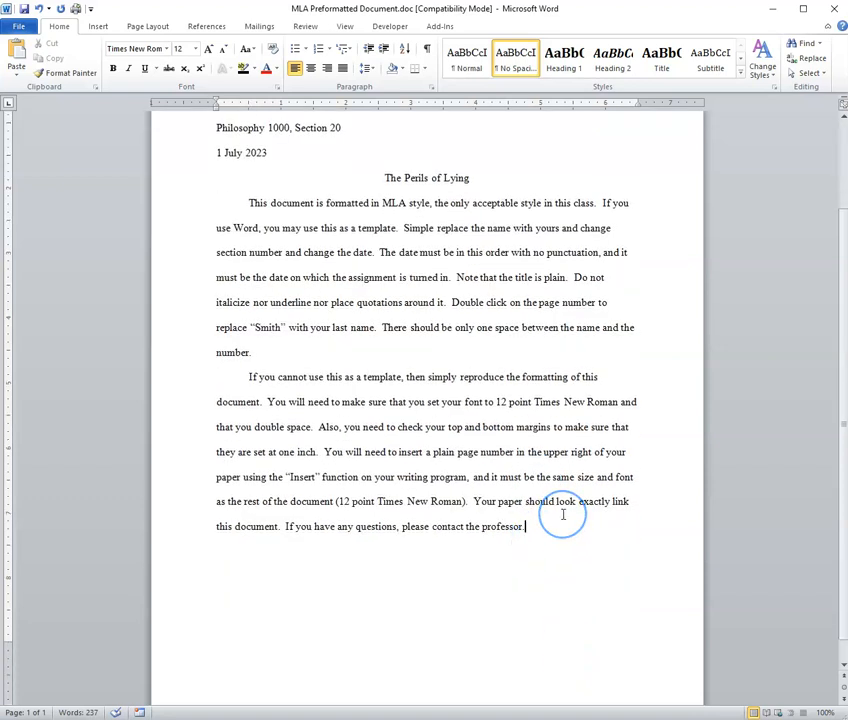
key(Return)
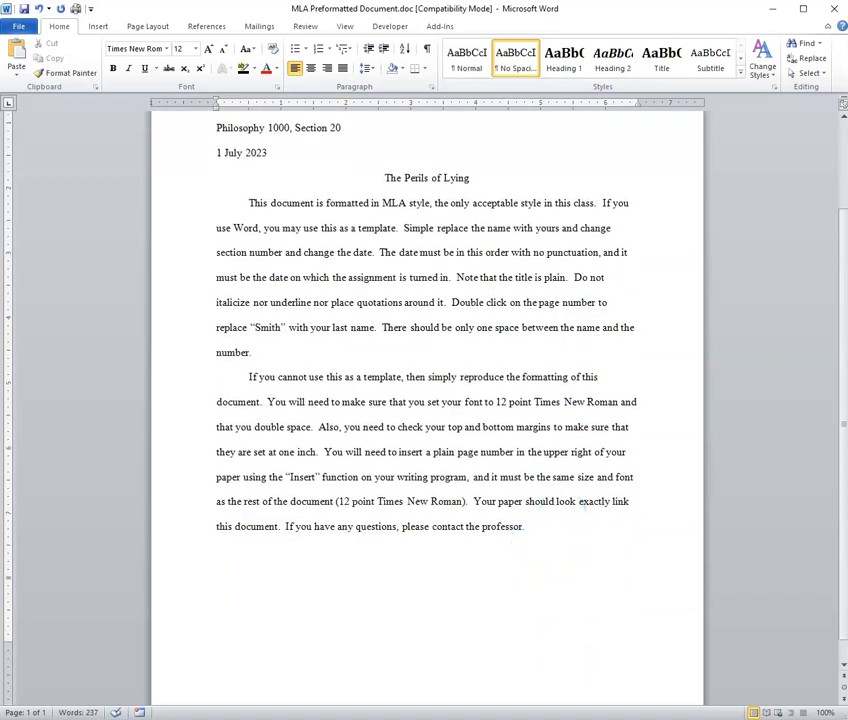
key(Tab)
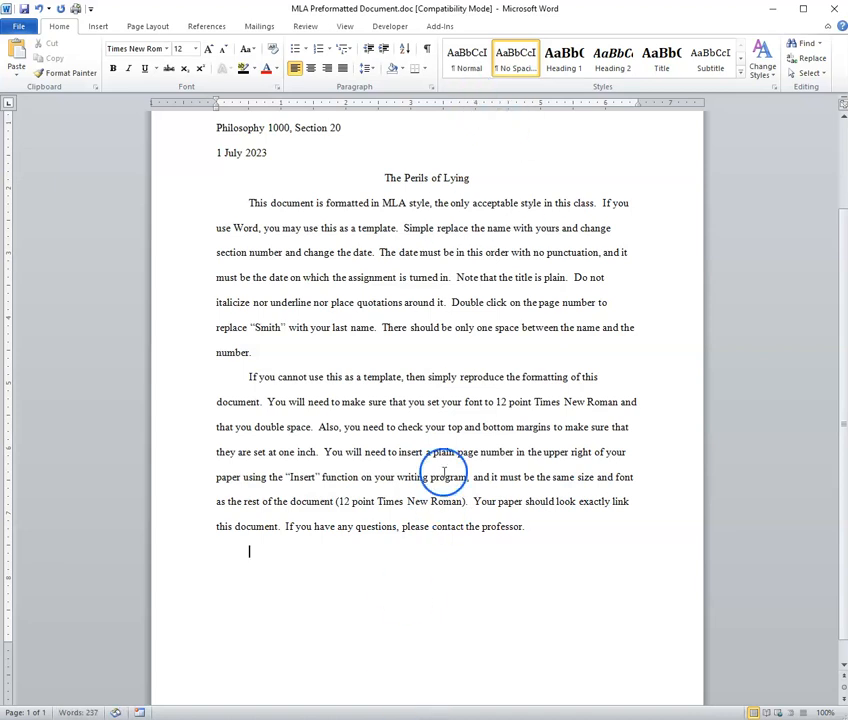
Step: Return the insertion point to the start of the first body paragraph
scroll(376, 381, up, 1)
scroll(376, 381, up, 1)
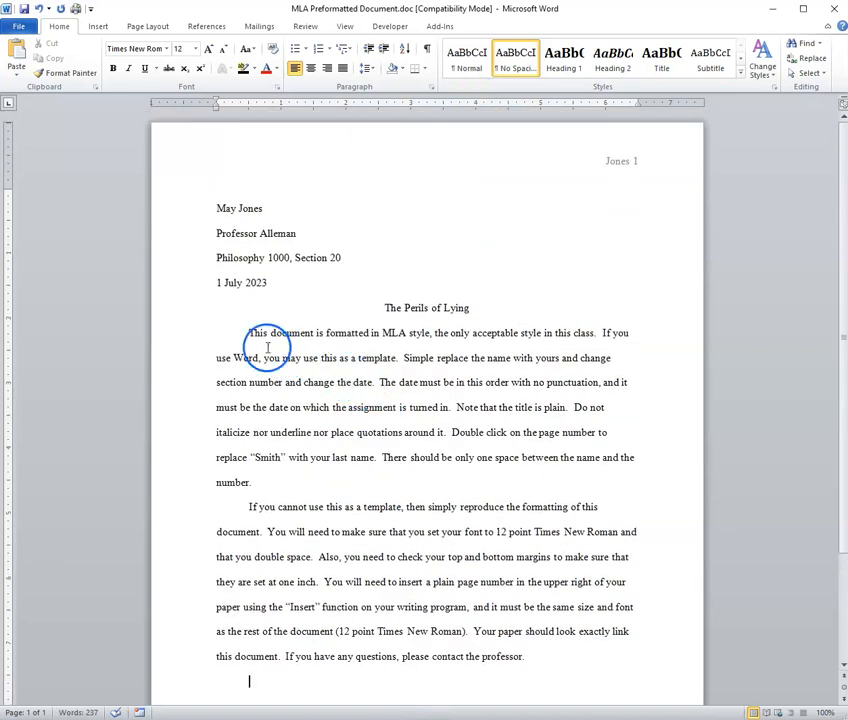
click(216, 334)
click(216, 332)
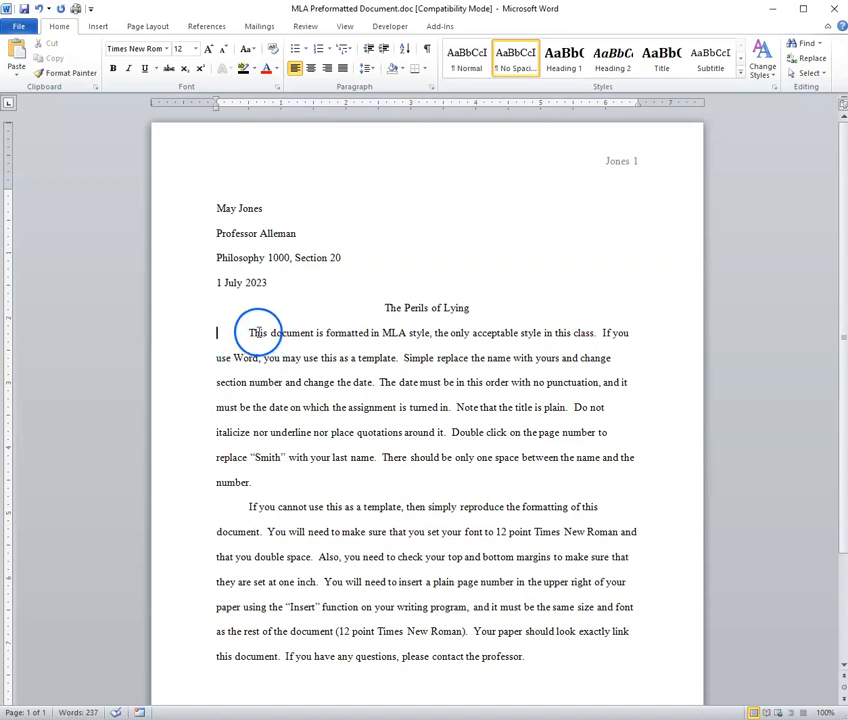
click(206, 334)
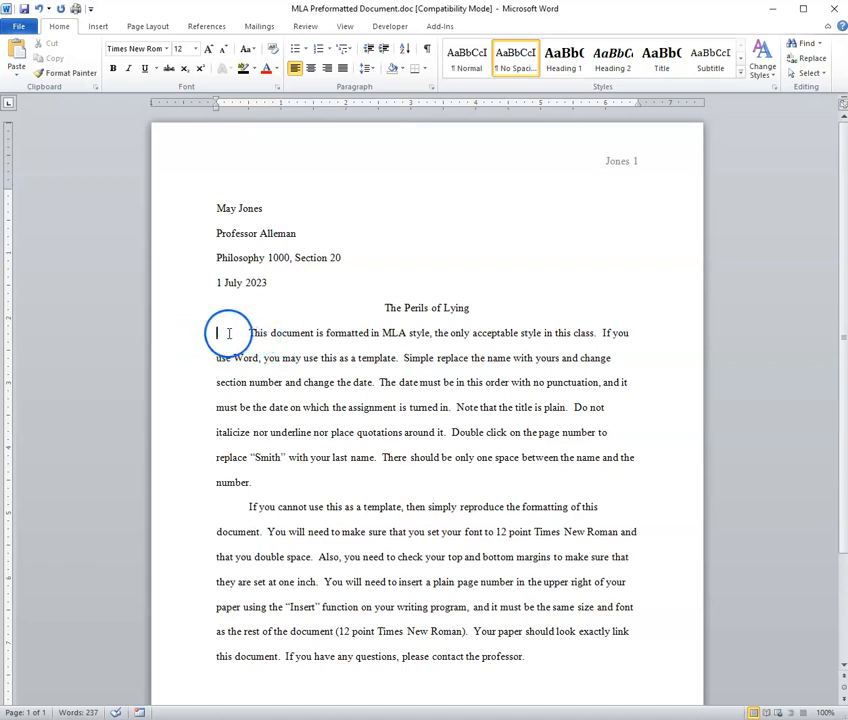
Step: Replace both instruction paragraphs with 'Begin typing here.' filler and a second indented filler paragraph
drag(248, 332, 530, 654)
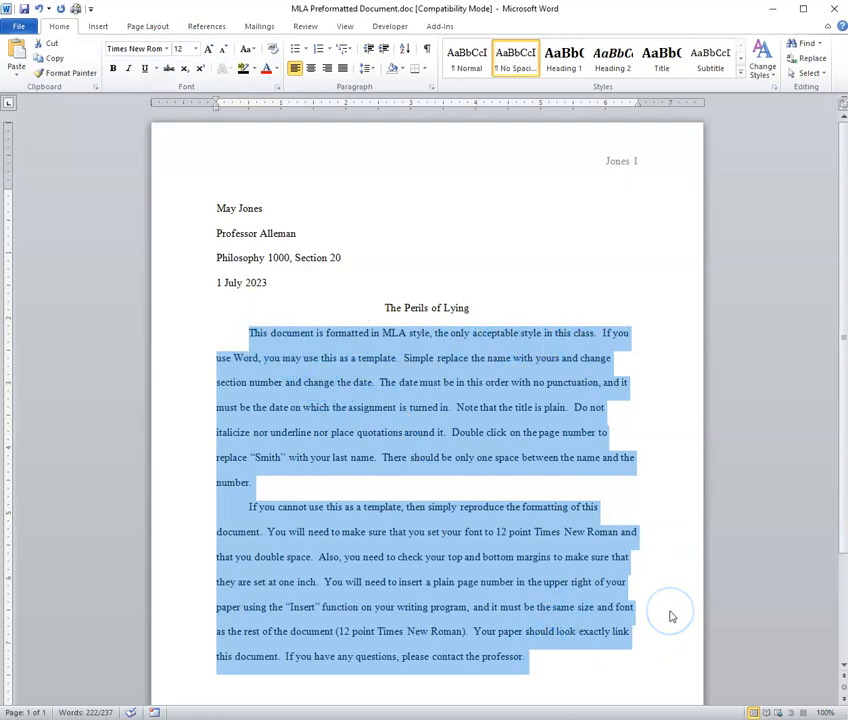
text(Begin )
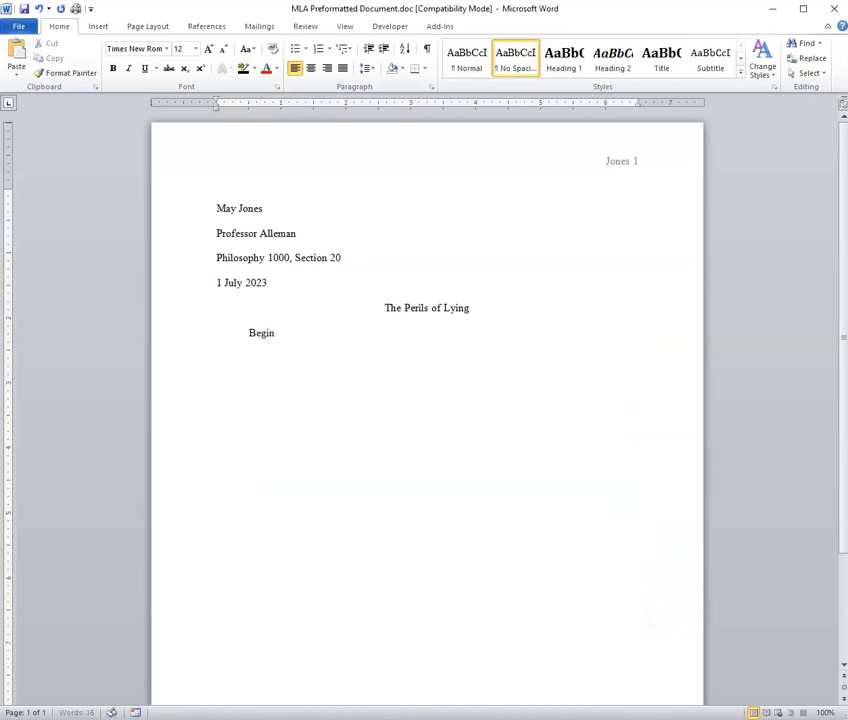
text(typing here.  [0sodu f)
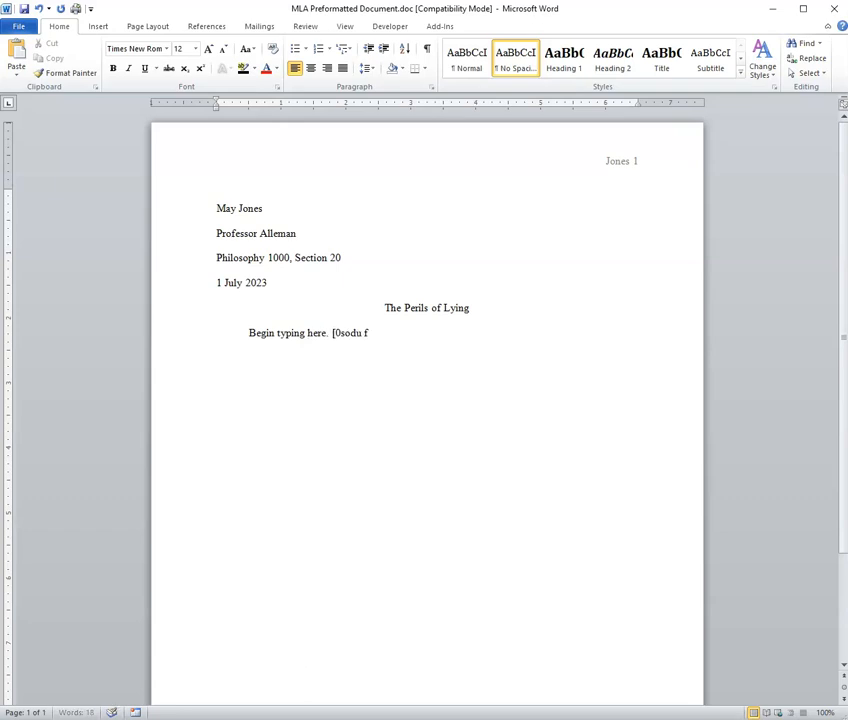
text([0u o isjd fo[ij sosidj fo[ijs do[fi js)
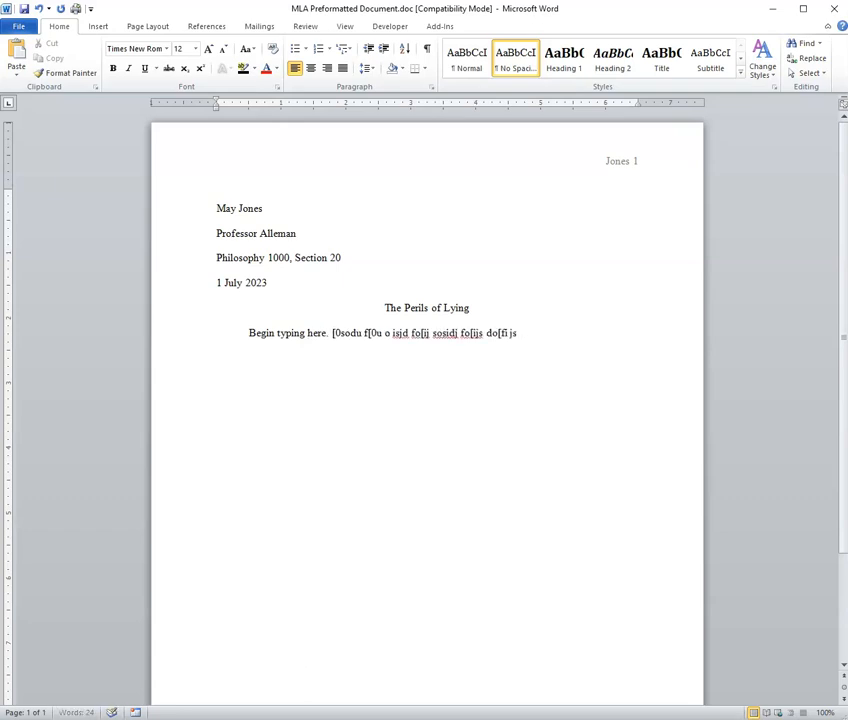
text([odif j[osid jf0]piSDO[FIJ So[idj f[oiU SDOIFJ SOPID)
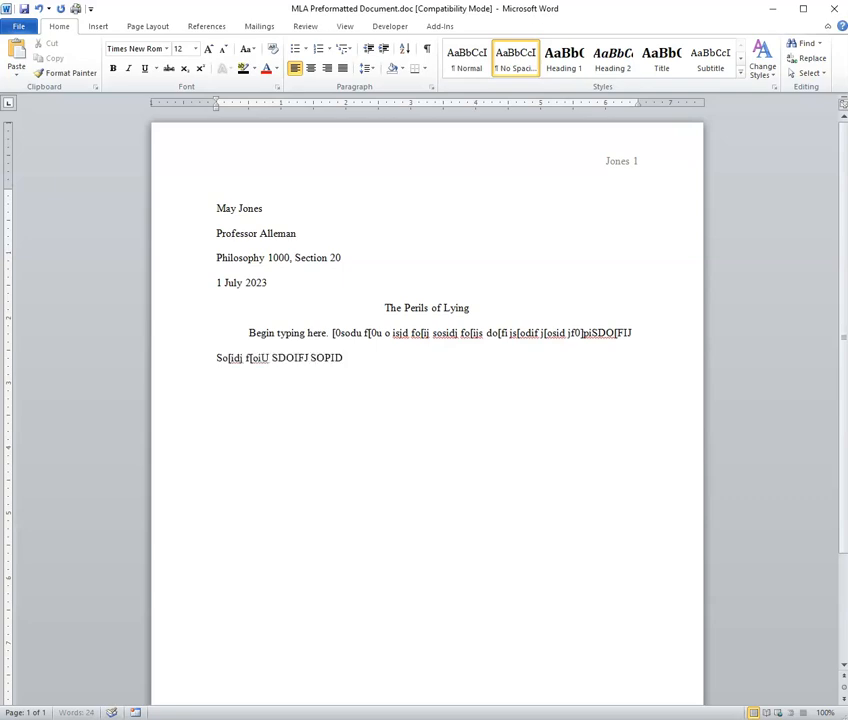
text(J FOPISJ DO[FIJ sodijf ]PS DF]P -e fpSDJ FP]IJs)
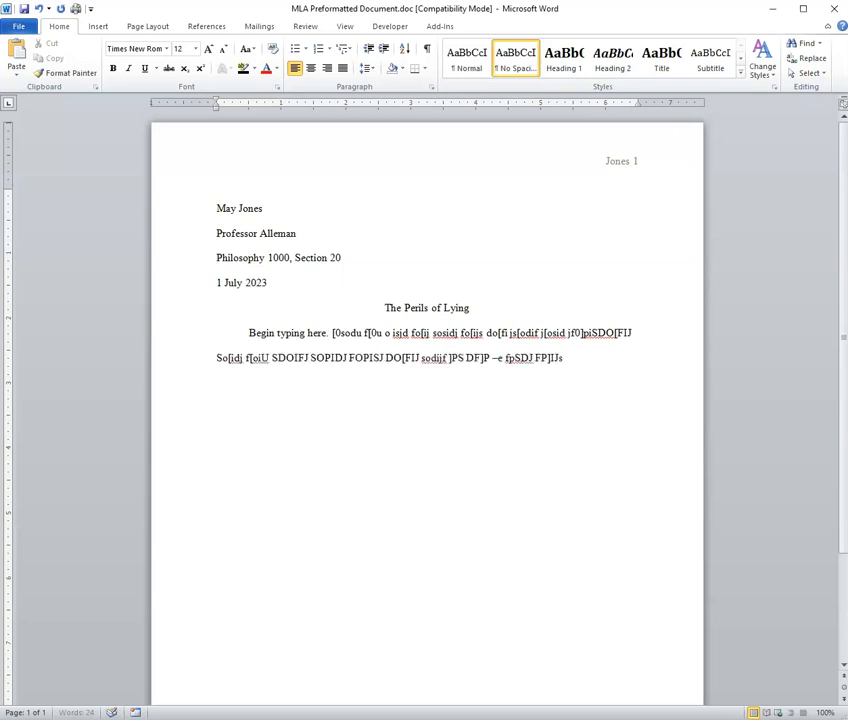
text( dopfij S]PDFOJ Psidj foisd ofij S]OPDIFJ Osidj f[Oisd Fo USD]09F UJ)
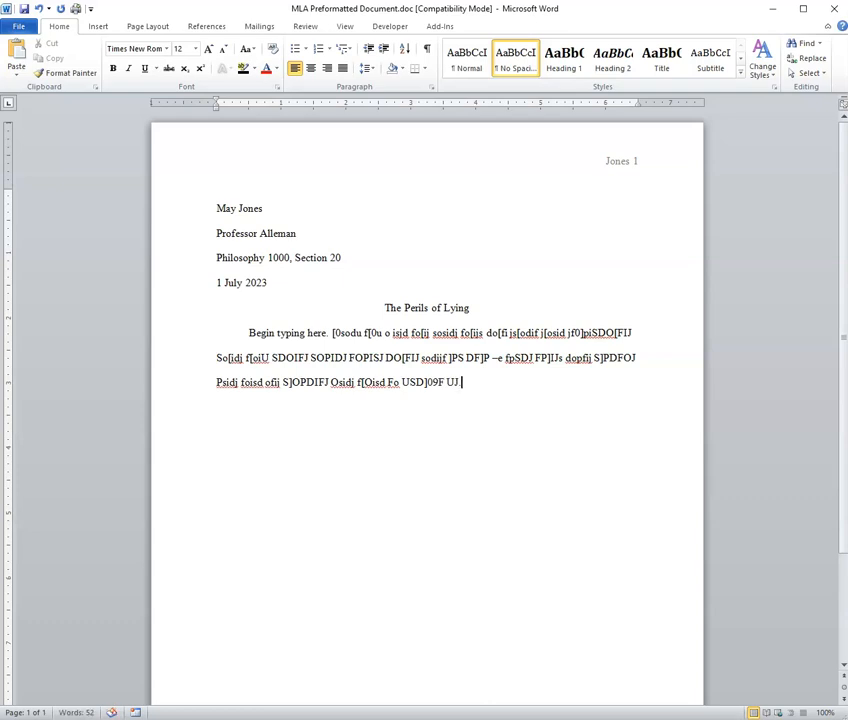
text(.)
key(Return)
key(Tab)
text(OIASUD F[0OU ]PAS DF]P09UI SA)
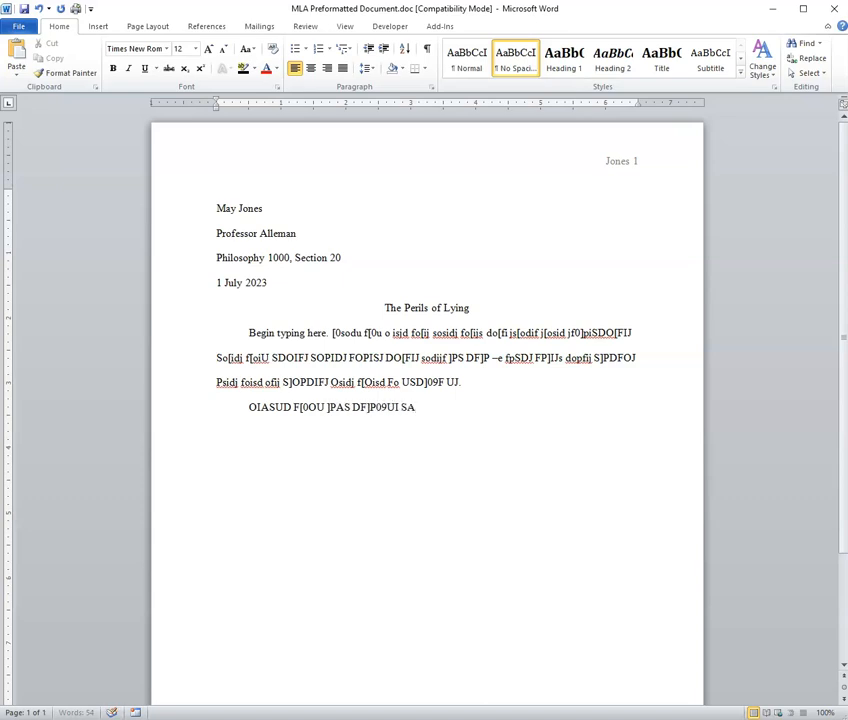
text(O'PASIJD FOIASJ DFOPIJAS D]PIOFJ ]0)
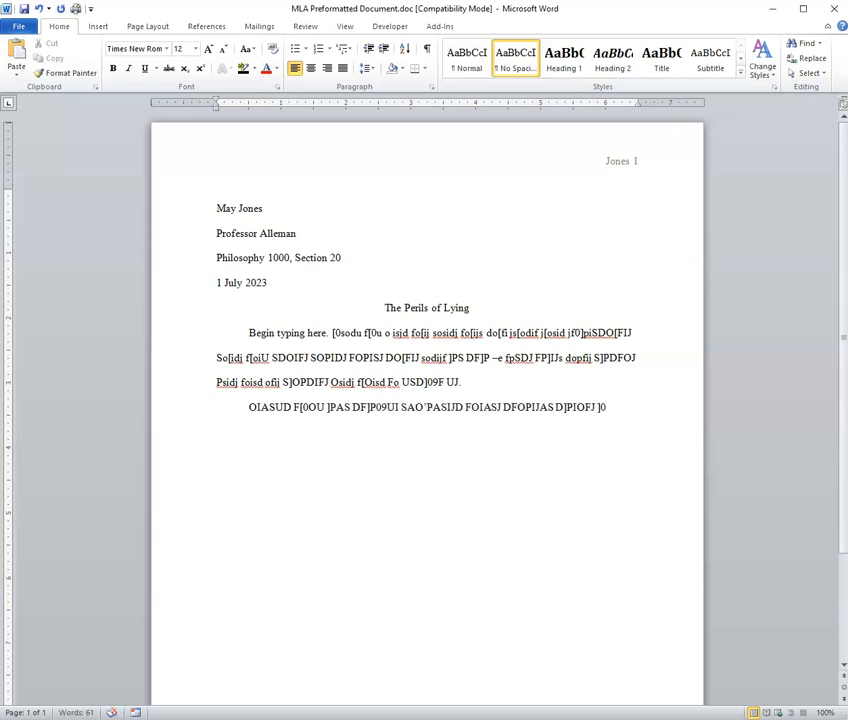